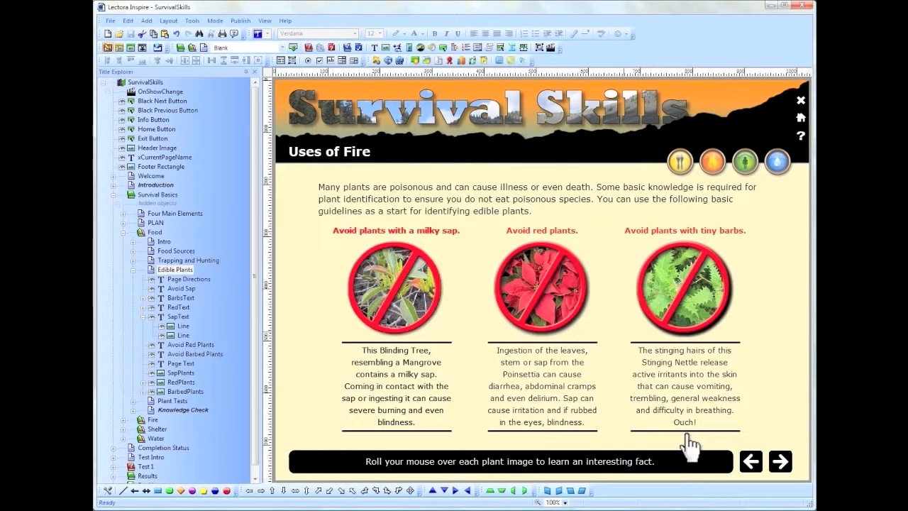
# - Add an action to the milky sap plant image (SapPlants) and set its trigger to Mouse Enter
pyautogui.click(395, 289)
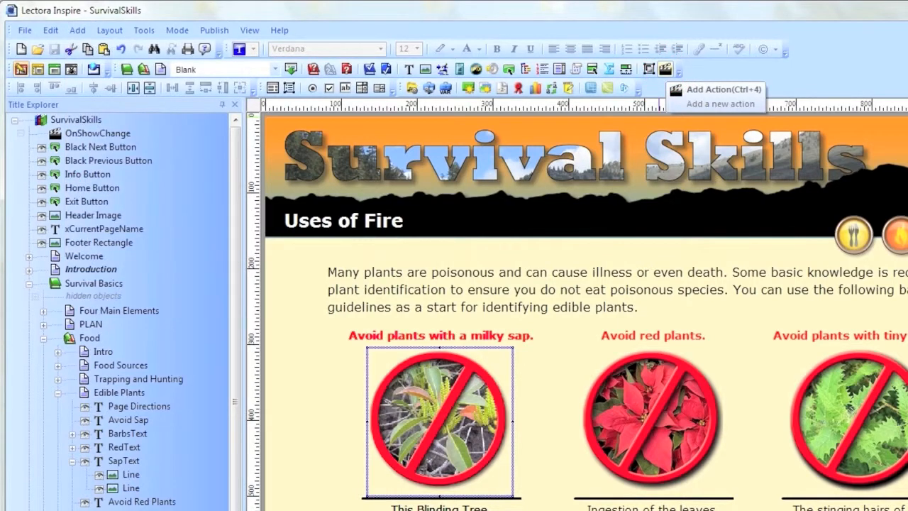
pyautogui.click(666, 69)
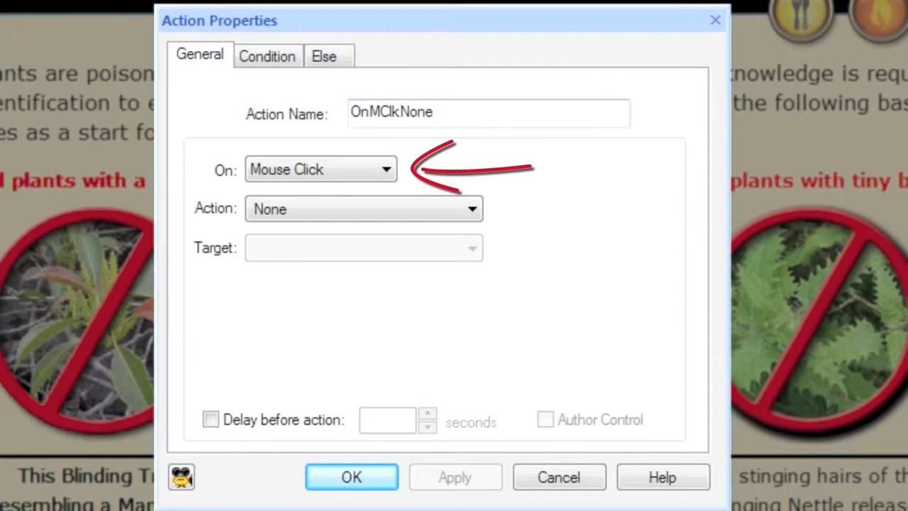
pyautogui.click(387, 169)
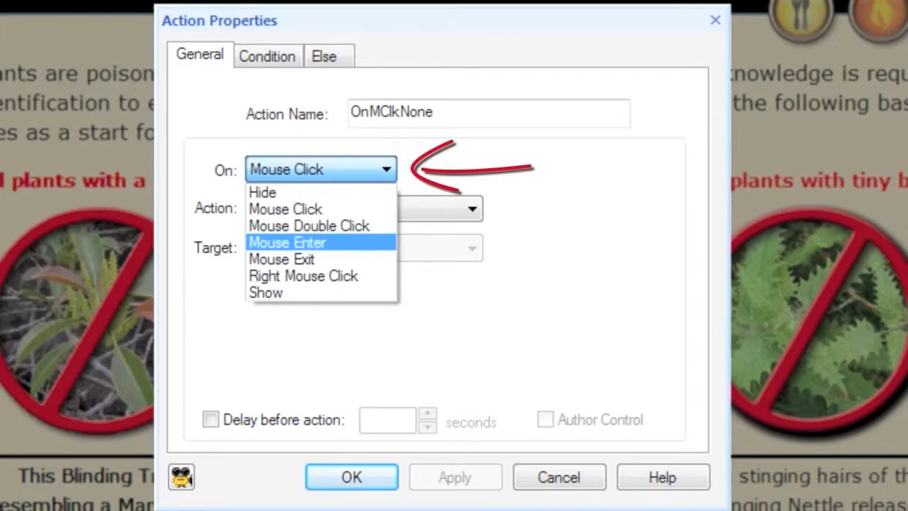
pyautogui.click(287, 242)
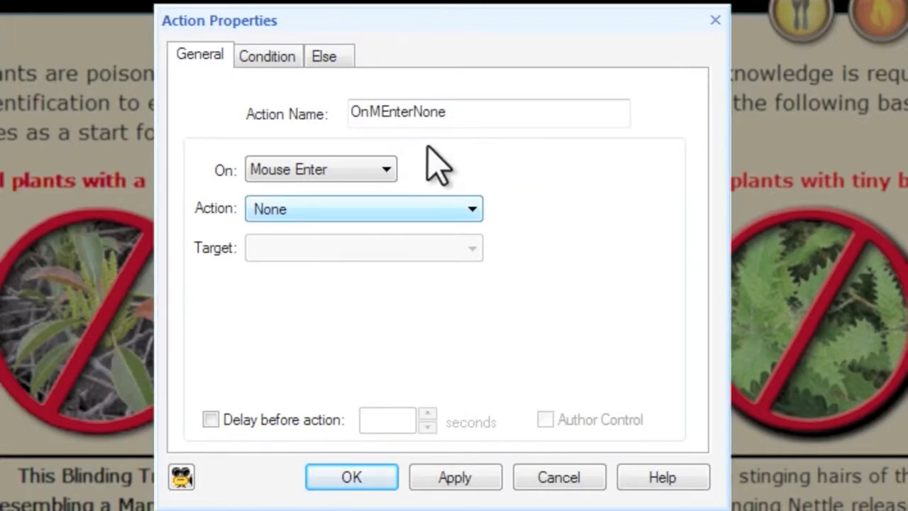
pyautogui.click(410, 206)
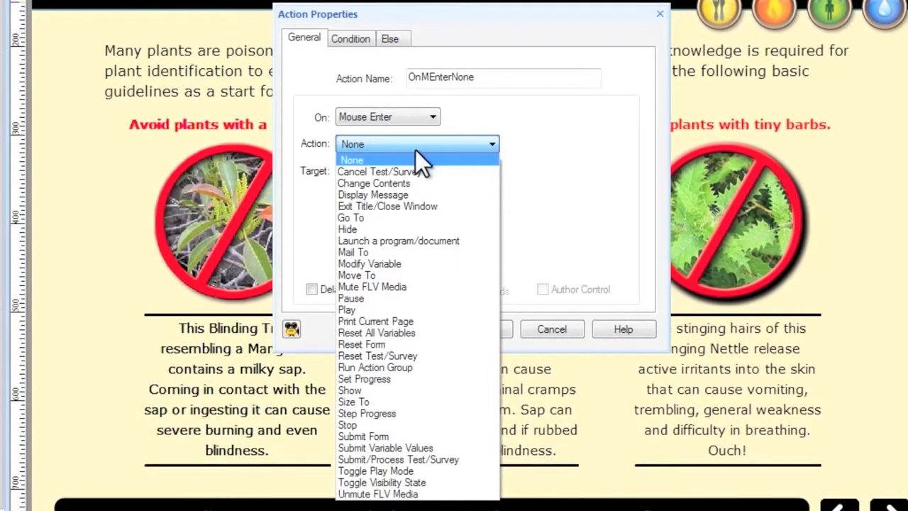
pyautogui.press('Down')
pyautogui.press('Down')
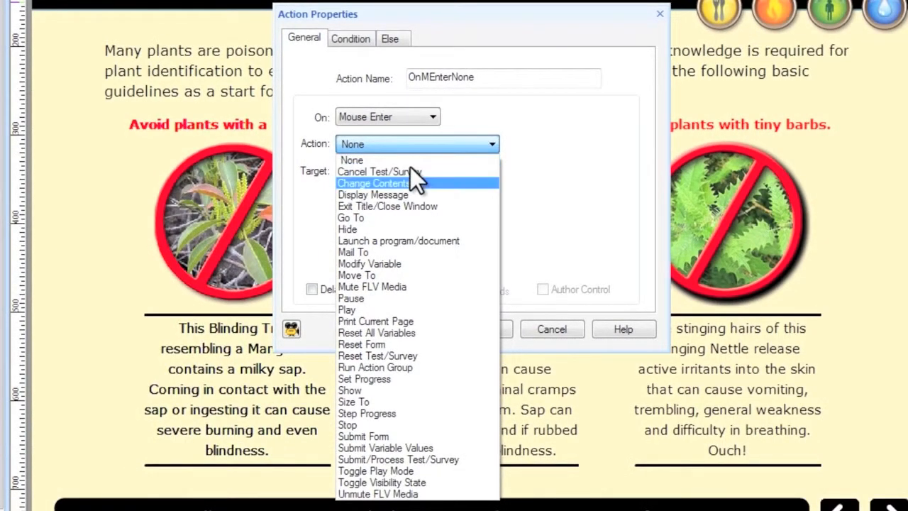
pyautogui.press('Return')
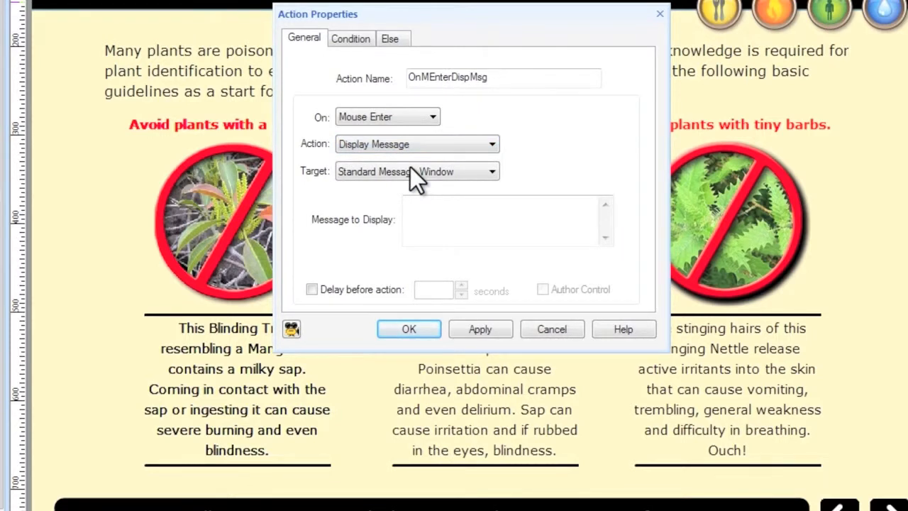
pyautogui.hotkey('alt', 'Down')
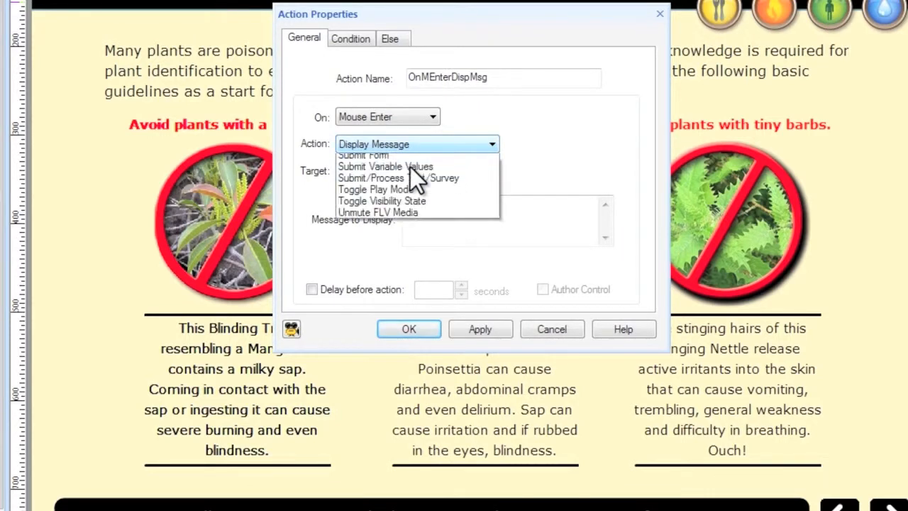
pyautogui.press('Up')
pyautogui.press('Down')
pyautogui.press('Down')
pyautogui.press('Down')
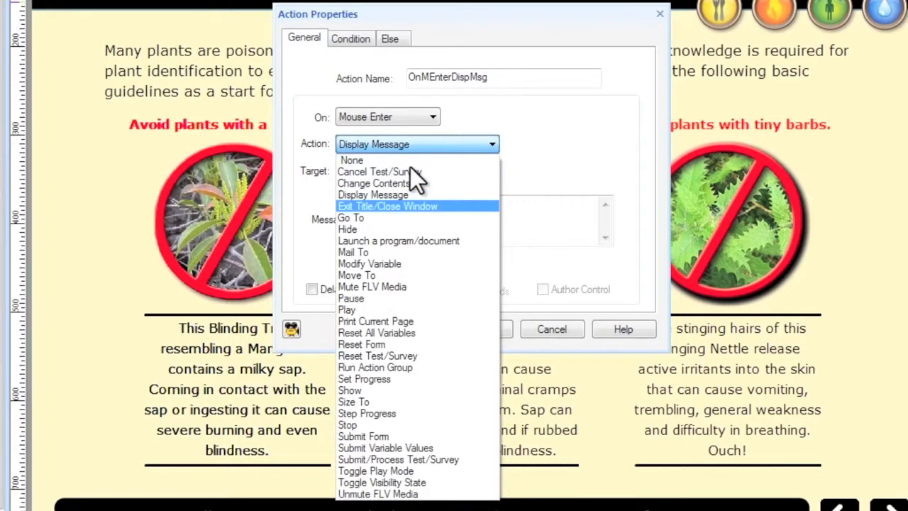
pyautogui.press('Return')
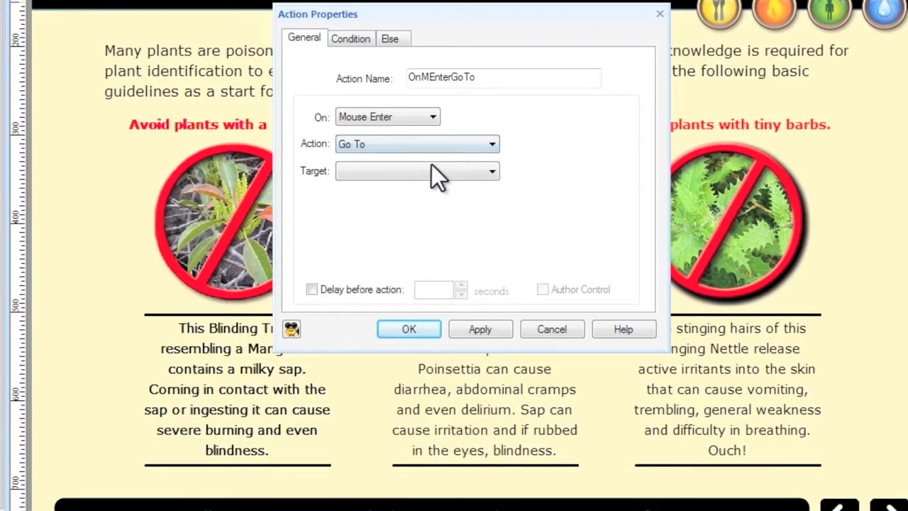
# - Set the action type to Show for the Mouse Enter trigger
pyautogui.click(492, 144)
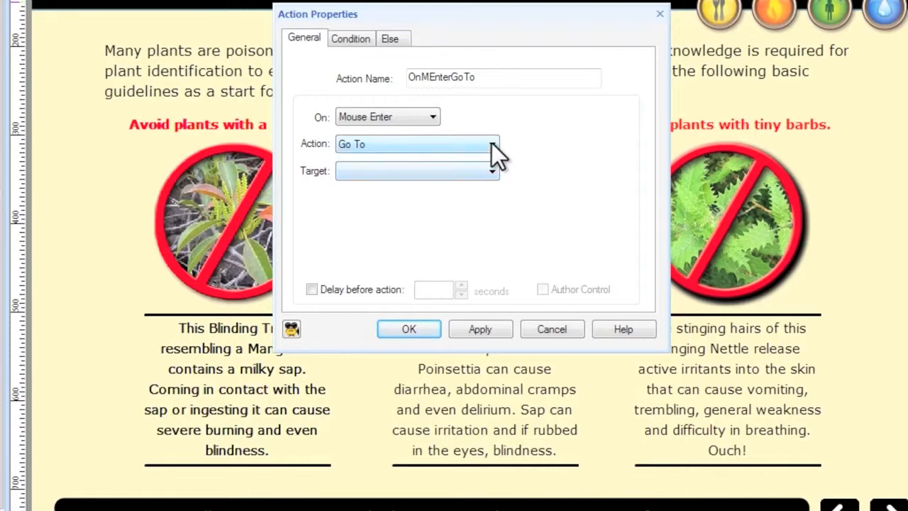
pyautogui.press('Up')
pyautogui.press('Up')
pyautogui.press('Down')
pyautogui.press('Down')
pyautogui.press('Down')
pyautogui.press('Down')
pyautogui.press('Down')
pyautogui.press('Down')
pyautogui.press('Down')
pyautogui.press('Down')
pyautogui.press('Down')
pyautogui.press('Down')
pyautogui.press('Down')
pyautogui.press('Down')
pyautogui.press('Down')
pyautogui.press('Down')
pyautogui.press('Down')
pyautogui.press('Down')
pyautogui.press('Down')
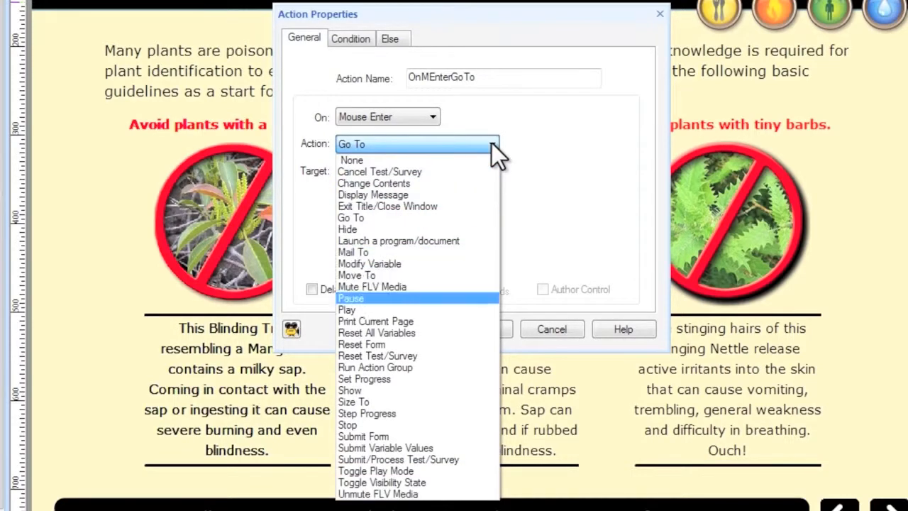
pyautogui.press('Return')
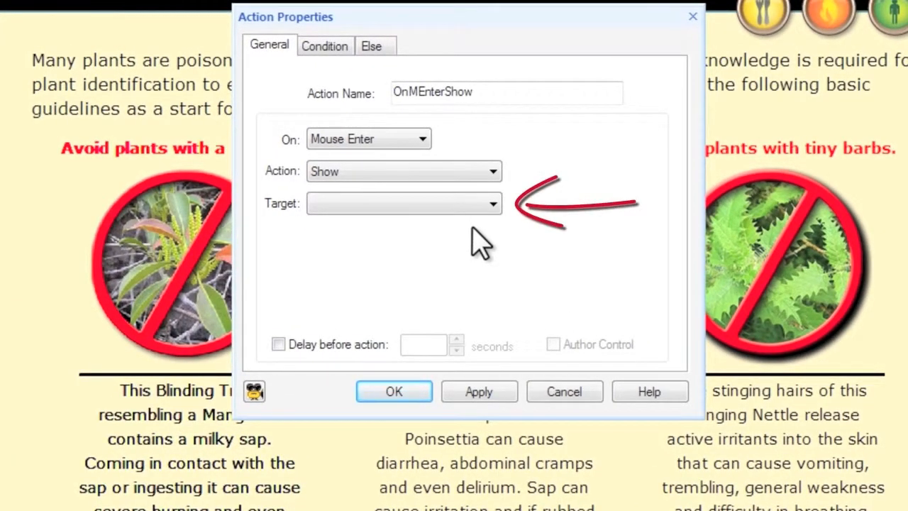
# - Choose the SapText text block as the target of the Show action and confirm the action
pyautogui.click(482, 204)
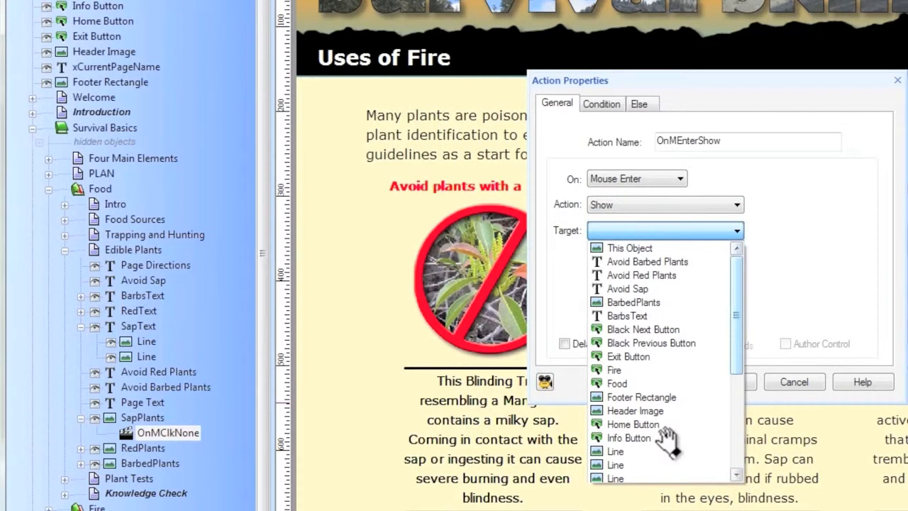
pyautogui.scroll(-1, 685, 419)
pyautogui.scroll(-4, 733, 269)
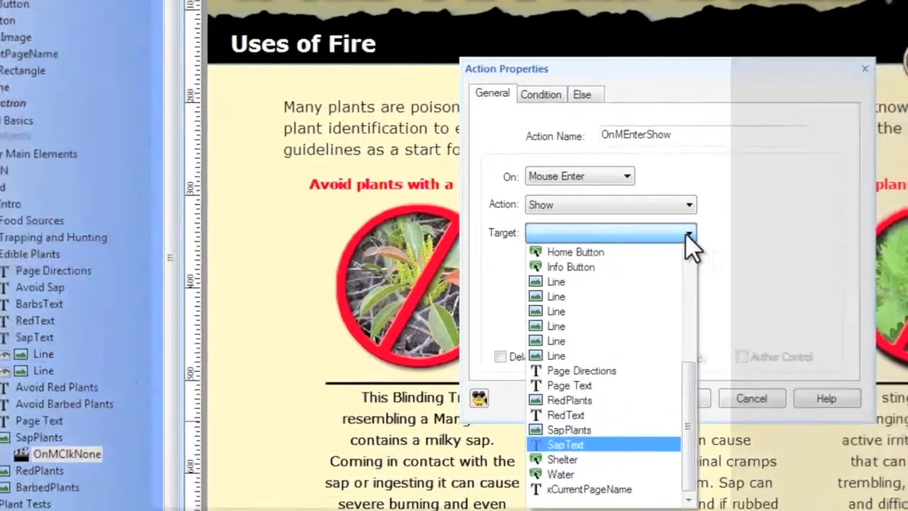
pyautogui.click(624, 424)
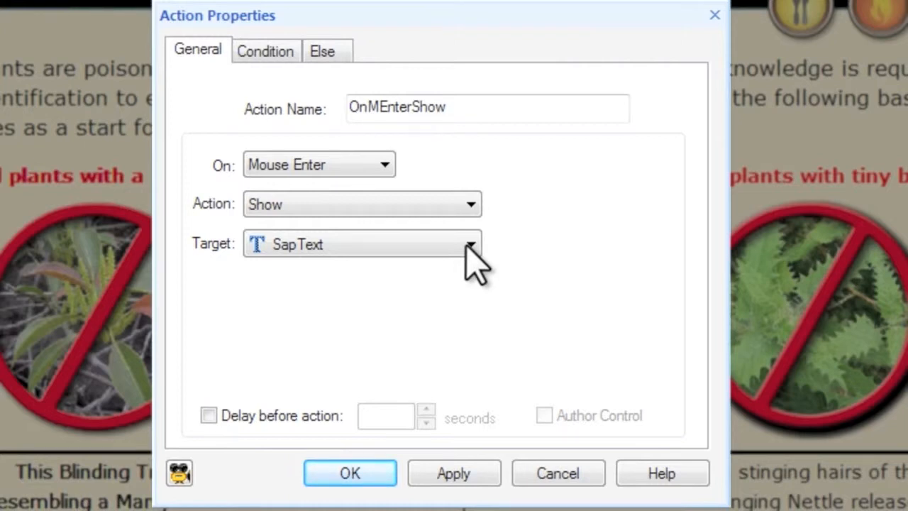
pyautogui.click(466, 243)
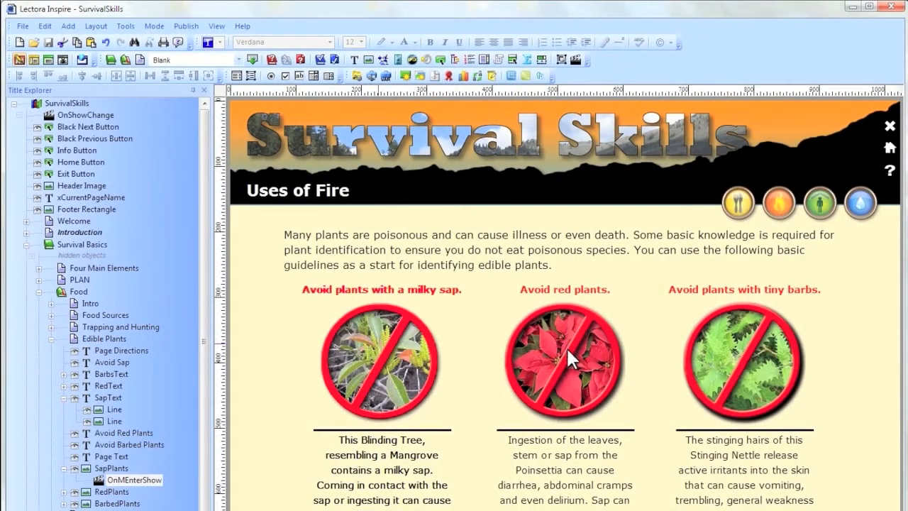
# - Add a second action to the SapPlants image and set its trigger to Mouse Exit
pyautogui.press('Up')
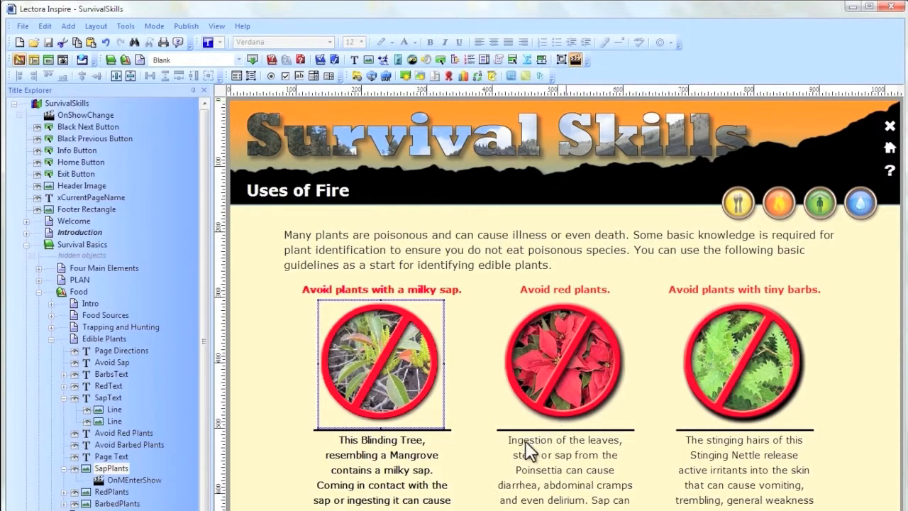
pyautogui.hotkey('ctrl', 'k')
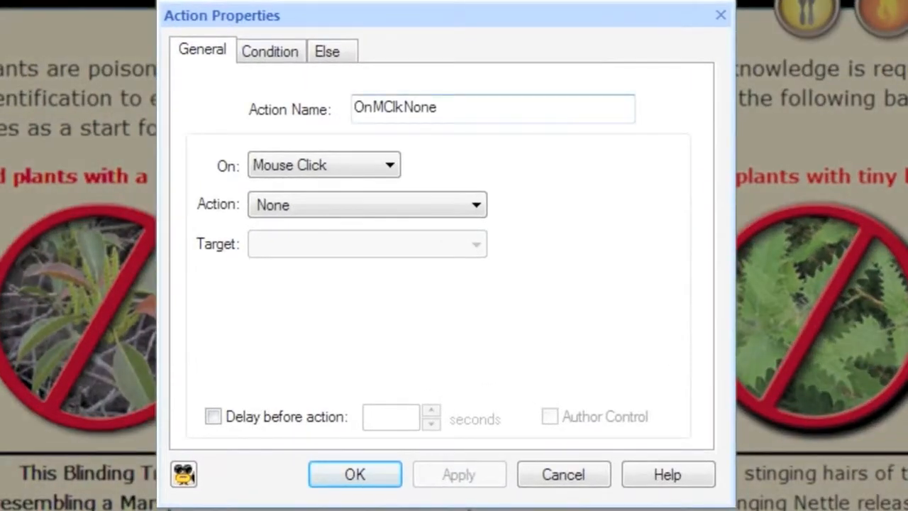
pyautogui.click(390, 166)
pyautogui.click(324, 255)
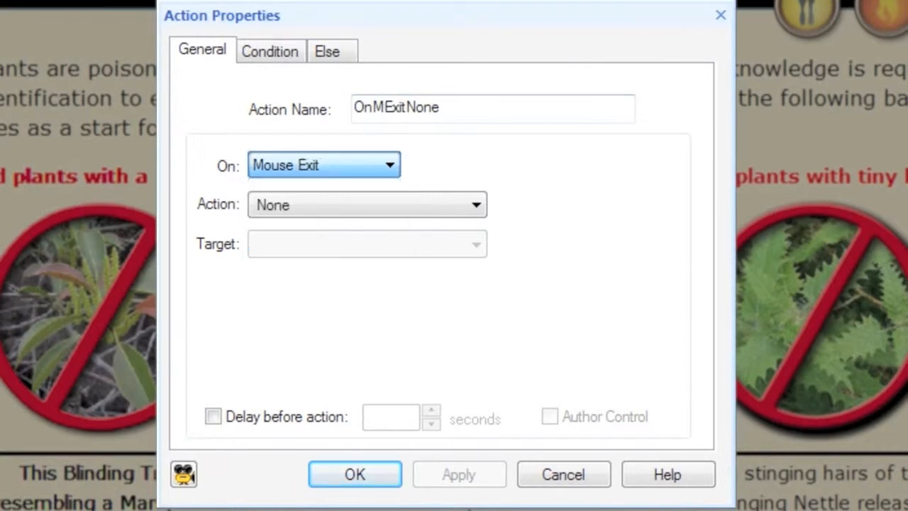
# - Set the Mouse Exit action to Hide with SapText as its target, and confirm the action
pyautogui.click(476, 205)
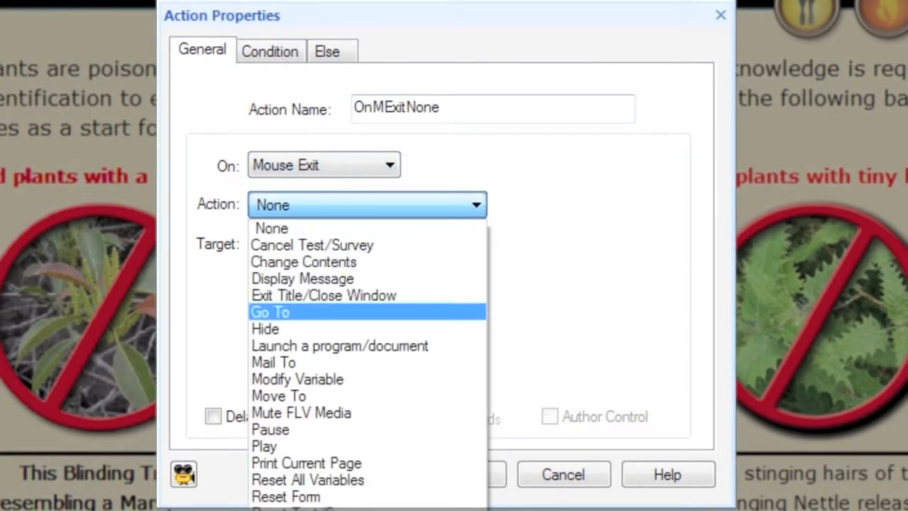
pyautogui.press('Return')
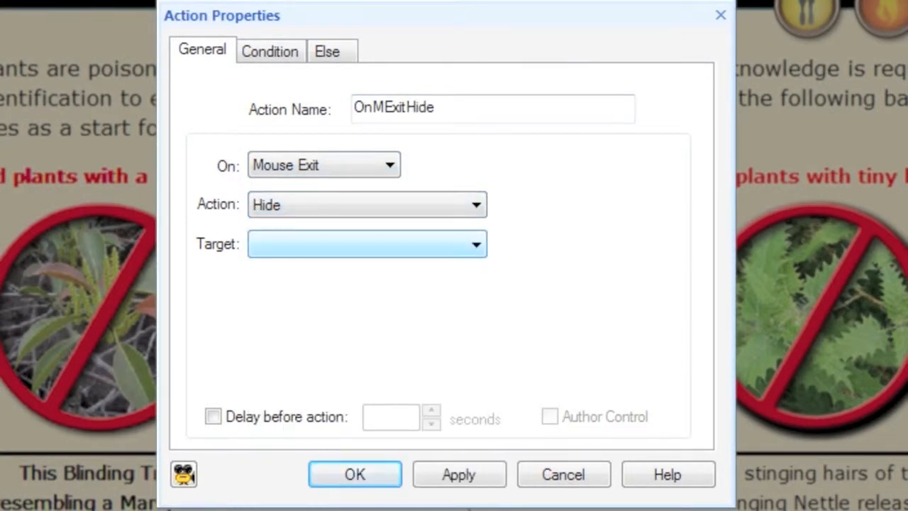
pyautogui.click(476, 245)
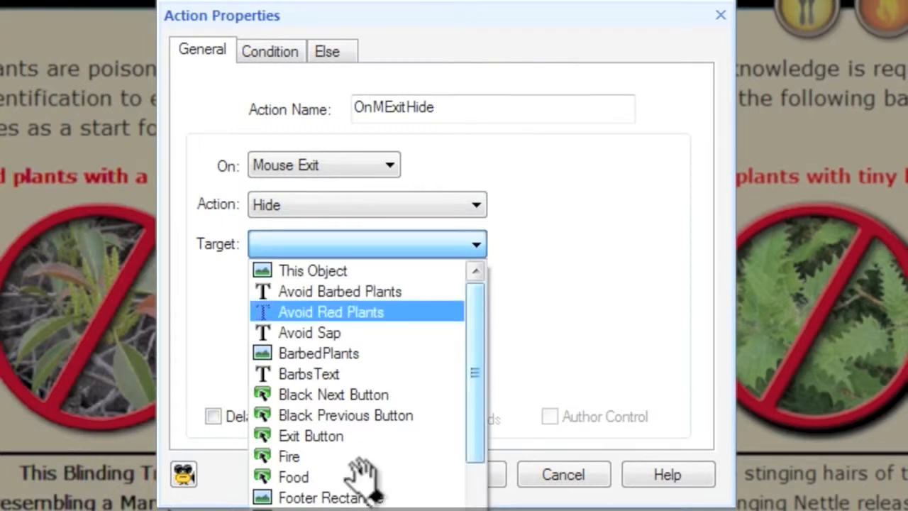
pyautogui.scroll(-5, 362, 475)
pyautogui.press('Down')
pyautogui.press('Down')
pyautogui.press('Return')
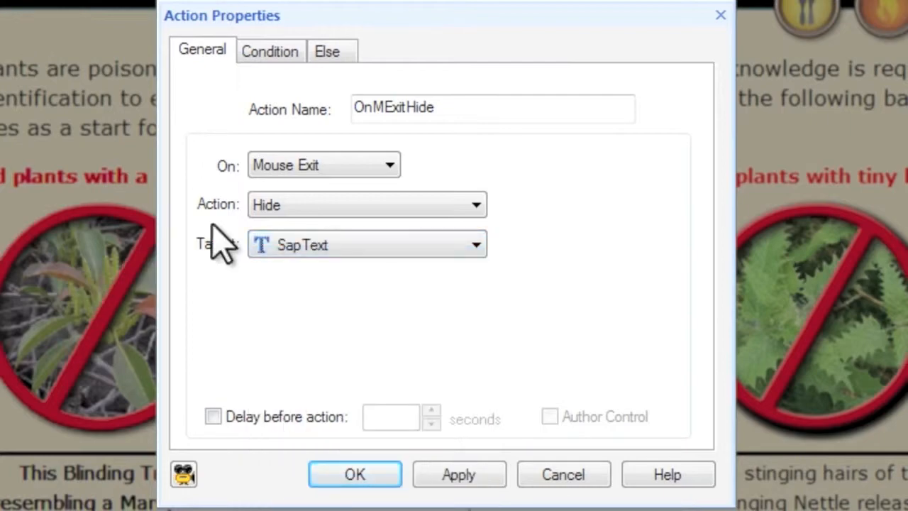
pyautogui.press('Return')
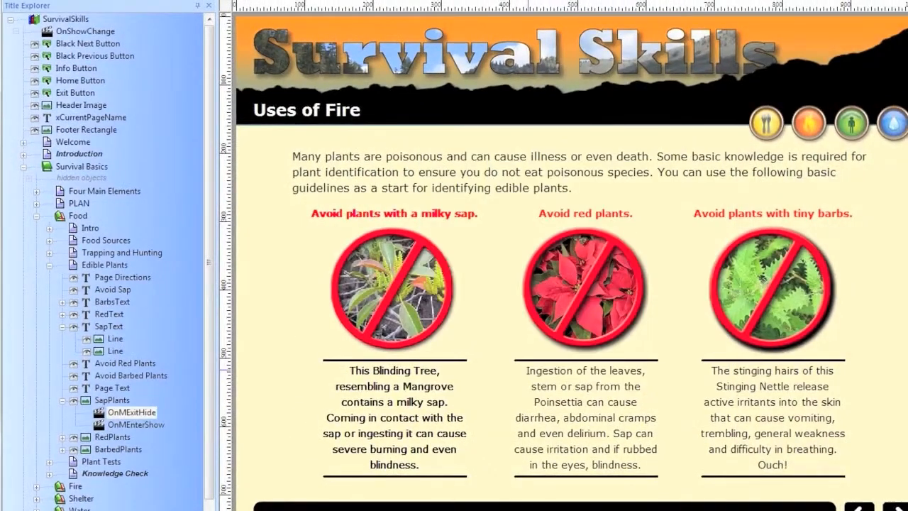
# - Check the Initially Visible setting in the properties of the SapText text block and accept the dialog
pyautogui.click(92, 326)
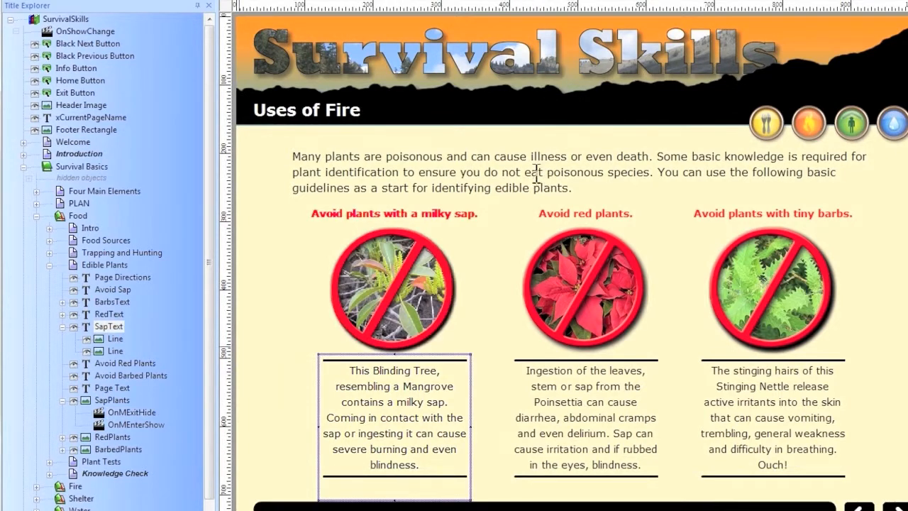
pyautogui.rightClick(87, 326)
pyautogui.press('Up')
pyautogui.press('Up')
pyautogui.press('Up')
pyautogui.press('Up')
pyautogui.press('Up')
pyautogui.press('Up')
pyautogui.press('Up')
pyautogui.press('Up')
pyautogui.press('Up')
pyautogui.press('Up')
pyautogui.press('Up')
pyautogui.press('Up')
pyautogui.press('Up')
pyautogui.press('Up')
pyautogui.press('Up')
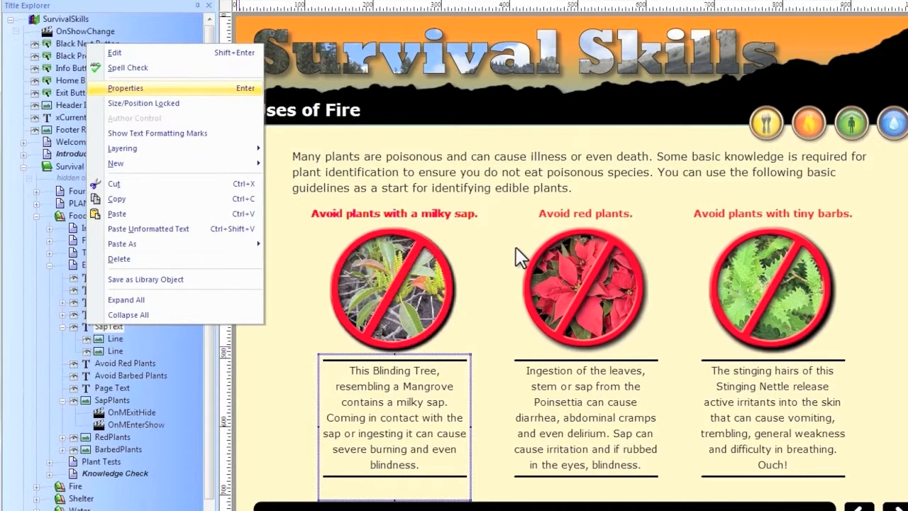
pyautogui.press('Return')
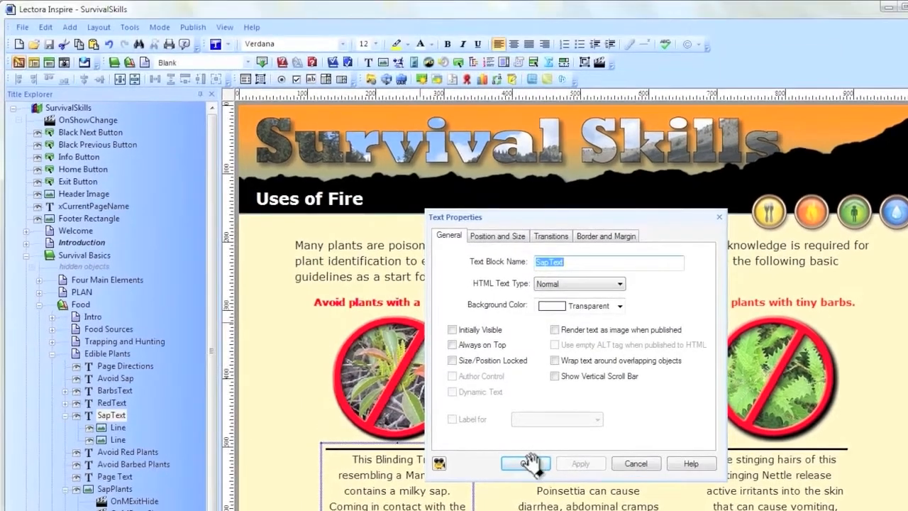
pyautogui.click(528, 456)
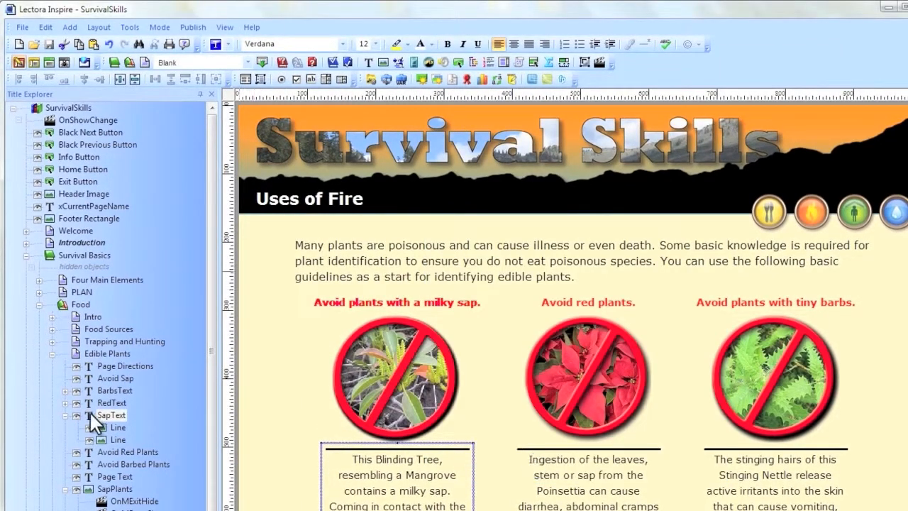
# - Switch the title to Run mode to test the SapPlants rollover
pyautogui.click(34, 63)
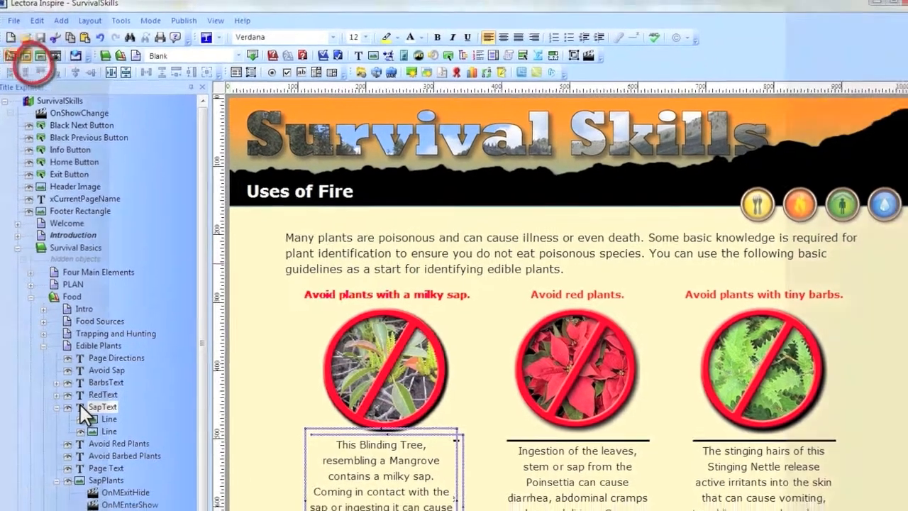